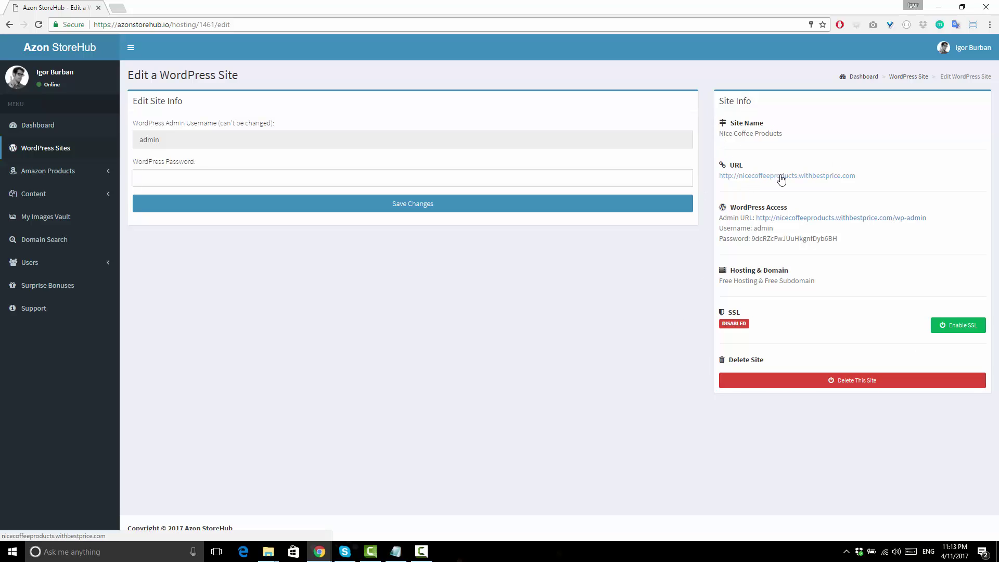
Open the site's WordPress admin login and copy the listed WordPress password.
{"action": "left_click", "coordinate": [833, 222]}
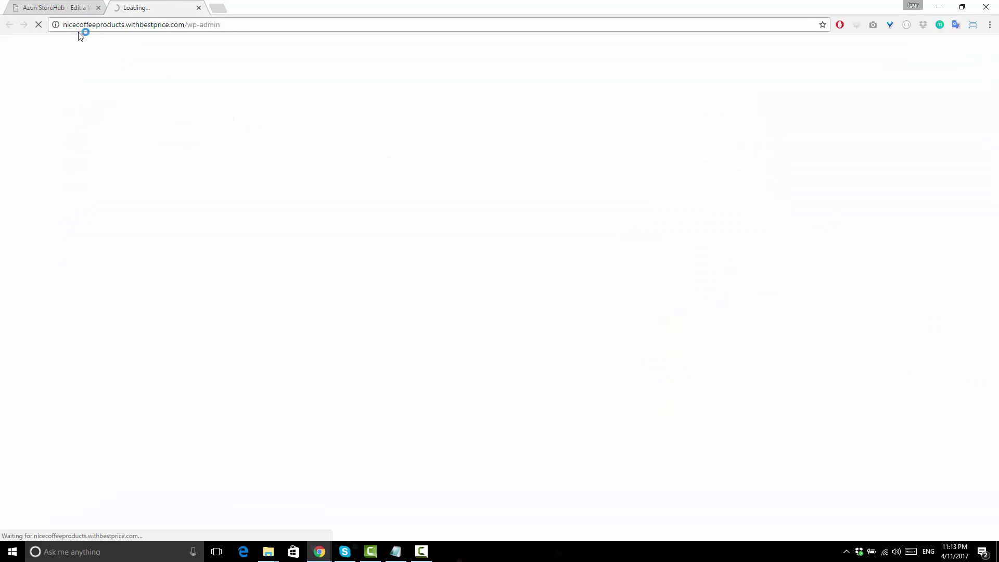
{"action": "left_click", "coordinate": [62, 11]}
{"action": "double_click", "coordinate": [770, 238]}
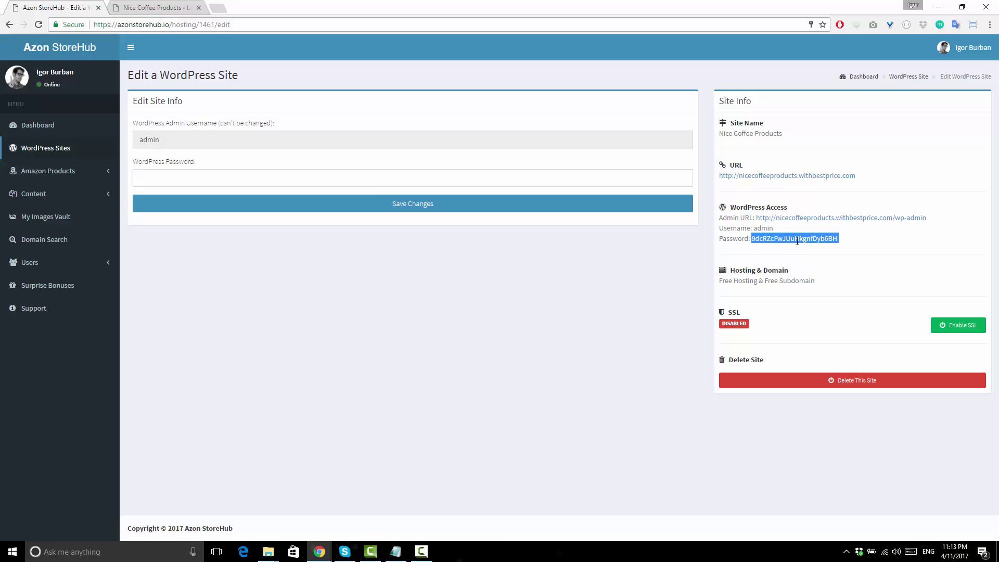
Log in to WordPress as admin with the copied password, declining to save it.
{"action": "left_click", "coordinate": [156, 7]}
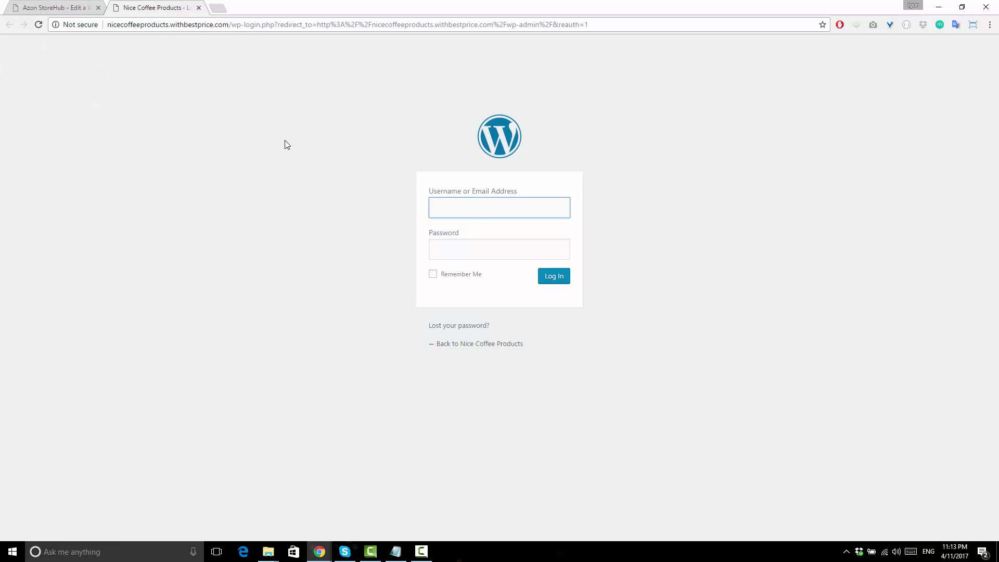
{"action": "type", "text": "admin"}
{"action": "key", "text": "Tab"}
{"action": "key", "text": "ctrl+v"}
{"action": "key", "text": "Return"}
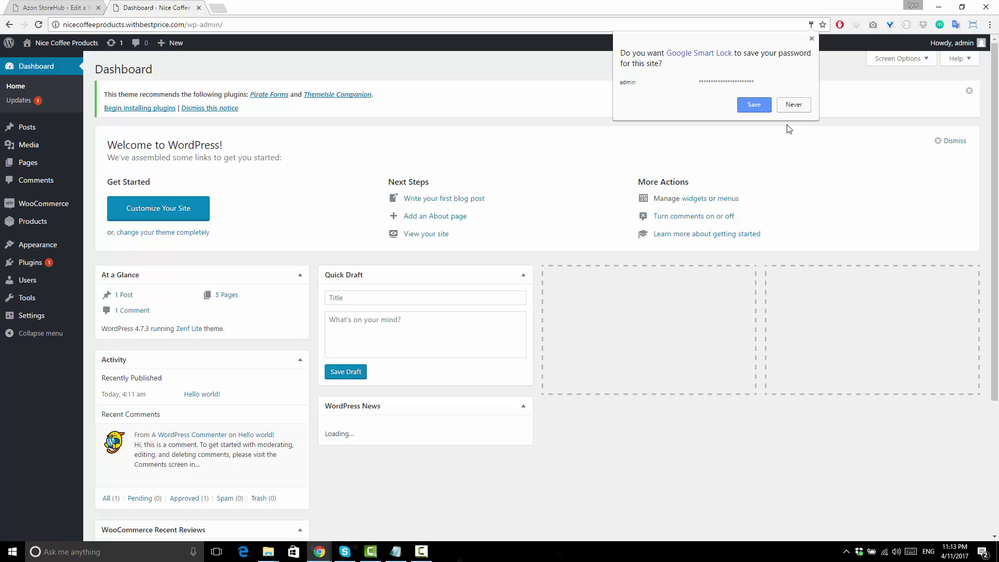
{"action": "left_click", "coordinate": [797, 105]}
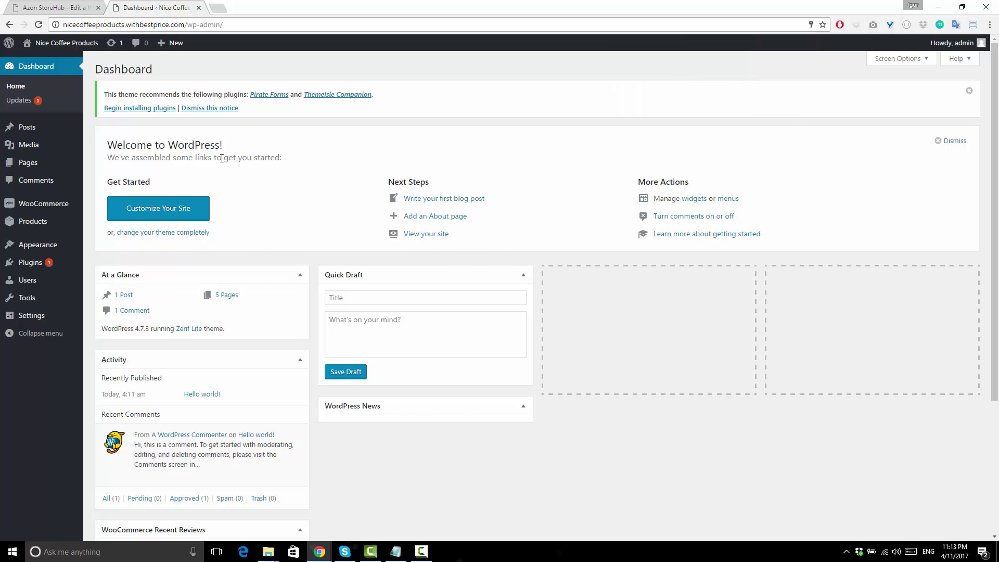
Close the WordPress dashboard and enable SSL for Nice Coffee Products, acknowledging the Done! dialog.
{"action": "left_click", "coordinate": [198, 8]}
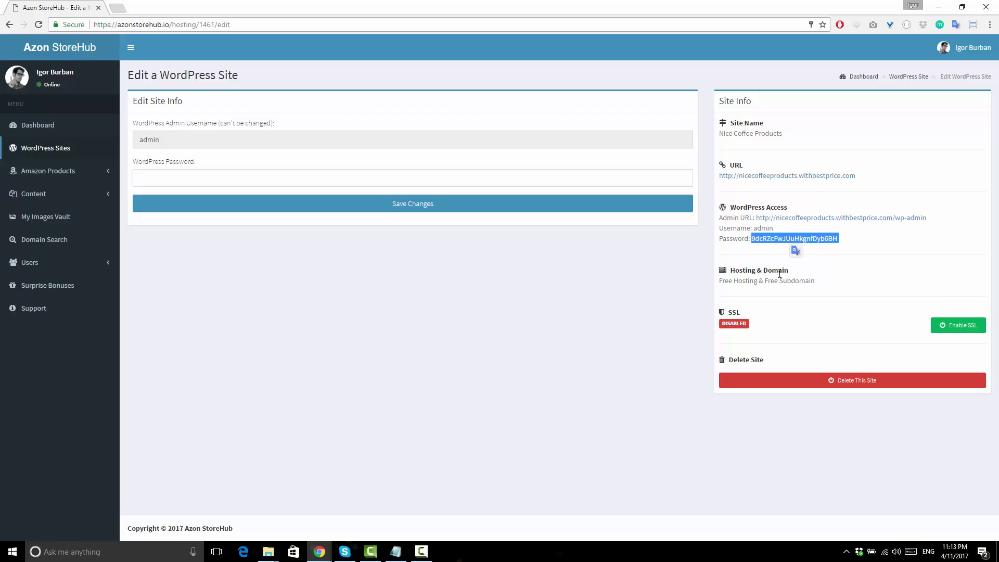
{"action": "left_click", "coordinate": [756, 278]}
{"action": "triple_click", "coordinate": [751, 281]}
{"action": "left_click", "coordinate": [842, 278]}
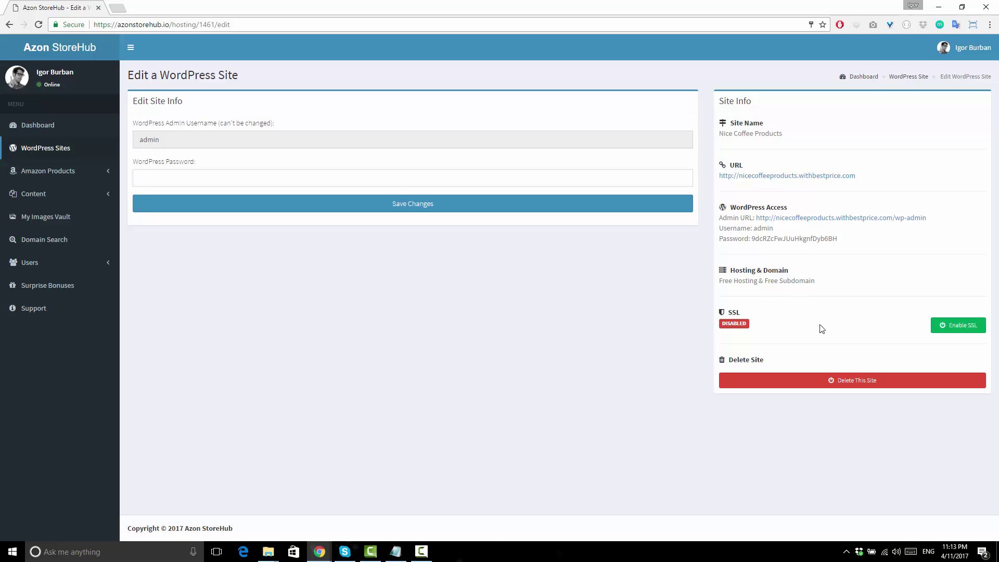
{"action": "left_click", "coordinate": [962, 329]}
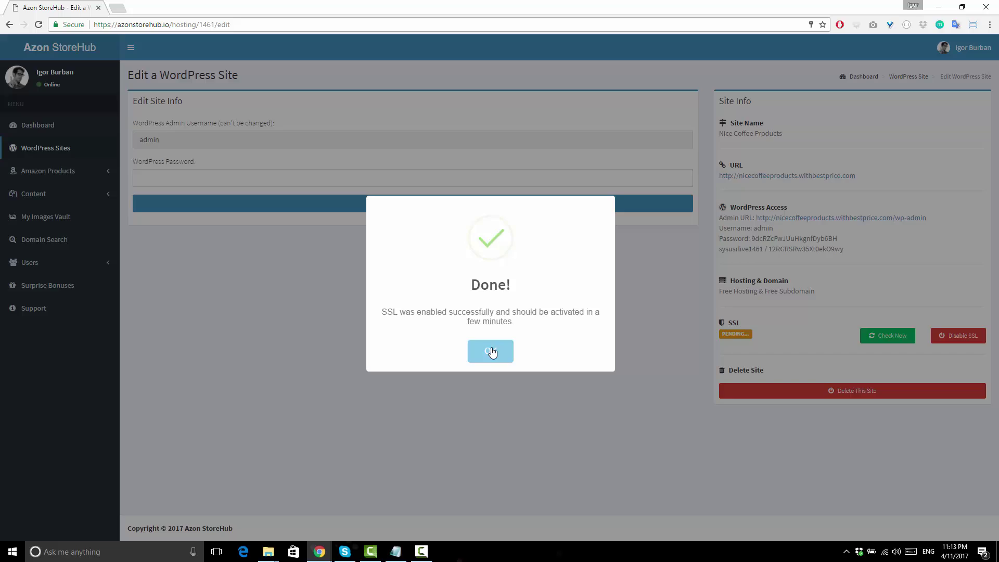
{"action": "left_click", "coordinate": [488, 350]}
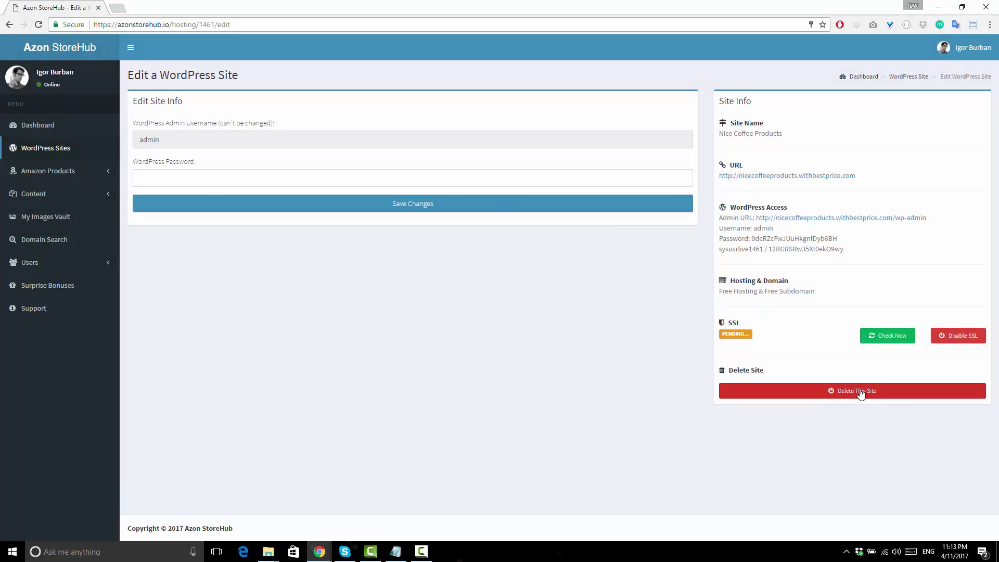
{"action": "left_click", "coordinate": [791, 395]}
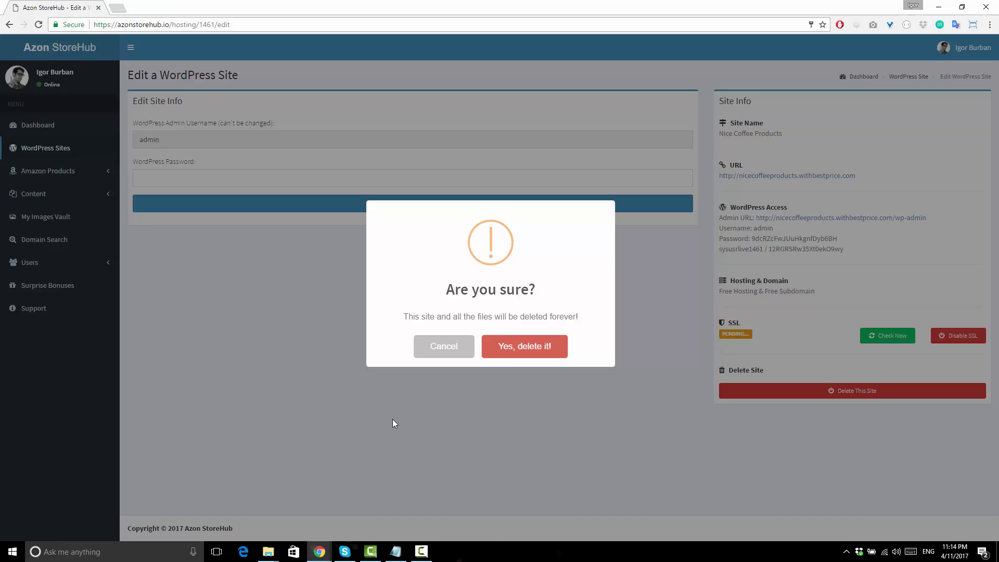
{"action": "left_click", "coordinate": [468, 349]}
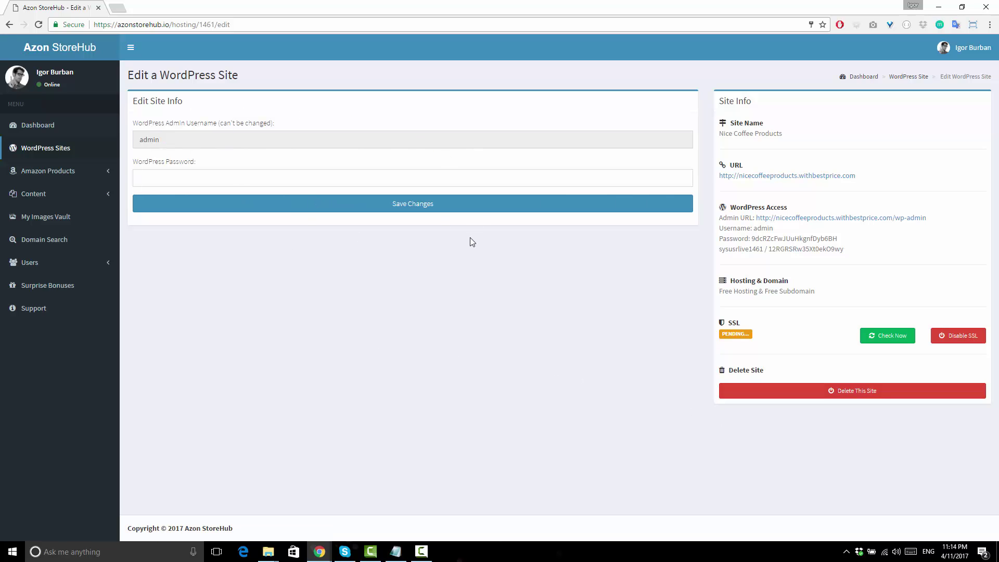
Enter a new WordPress admin password and save it, dismissing the Good Job! confirmation.
{"action": "left_click", "coordinate": [278, 181]}
{"action": "type", "text": "••"}
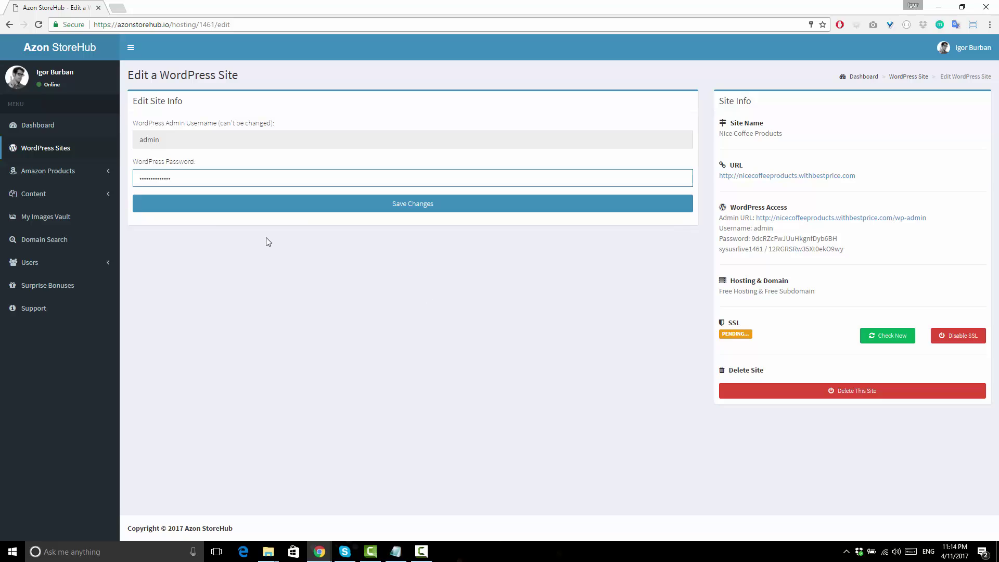
{"action": "key", "text": "ctrl+a"}
{"action": "type", "text": "••••••••"}
{"action": "left_click", "coordinate": [446, 207]}
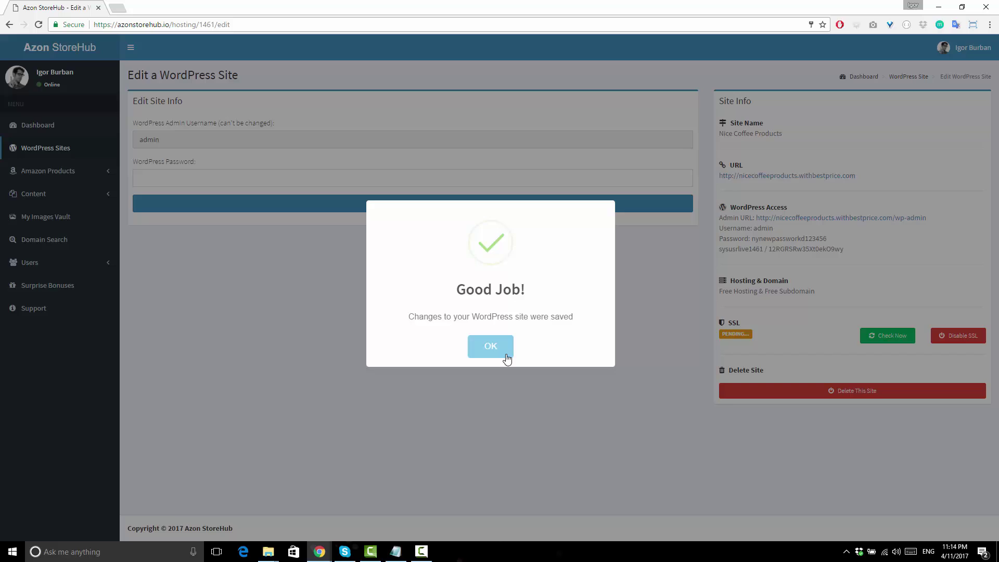
{"action": "left_click", "coordinate": [503, 340]}
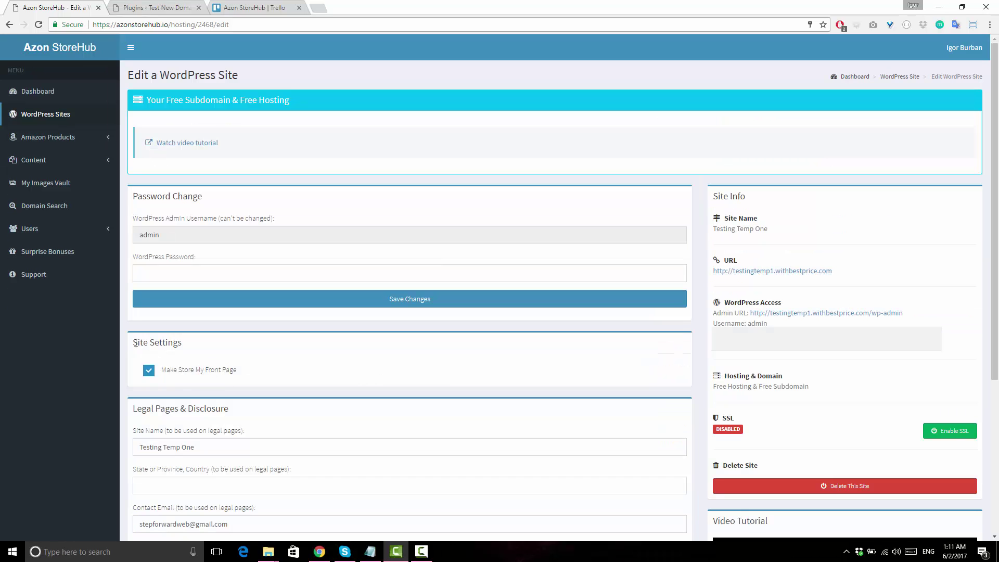
{"action": "left_click_drag", "start_coordinate": [136, 344], "coordinate": [162, 349]}
{"action": "left_click", "coordinate": [190, 351]}
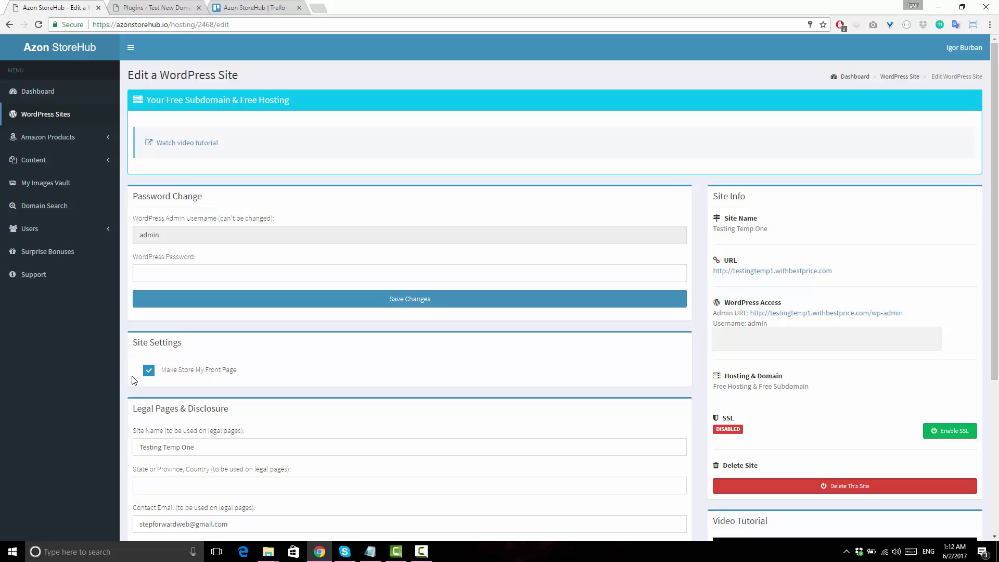
{"action": "scroll", "coordinate": [208, 372], "scroll_direction": "down", "scroll_amount": 1}
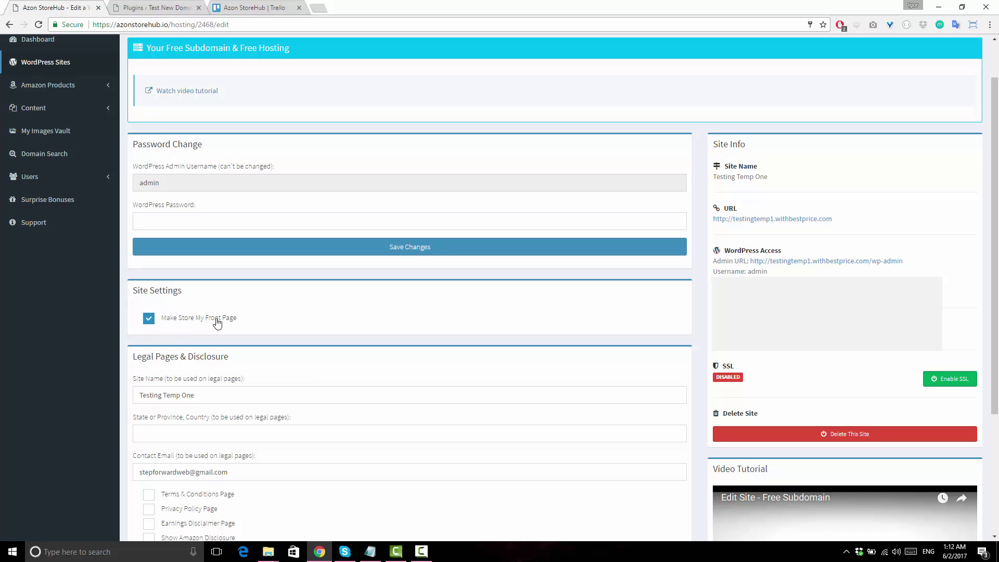
{"action": "left_click", "coordinate": [149, 321]}
{"action": "left_click", "coordinate": [147, 321]}
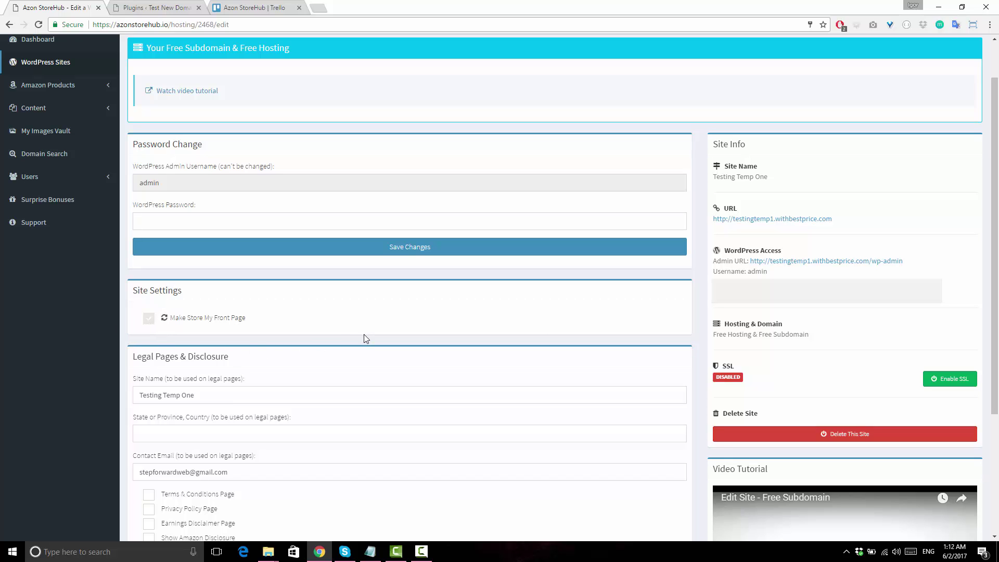
{"action": "scroll", "coordinate": [546, 365], "scroll_direction": "down", "scroll_amount": 1}
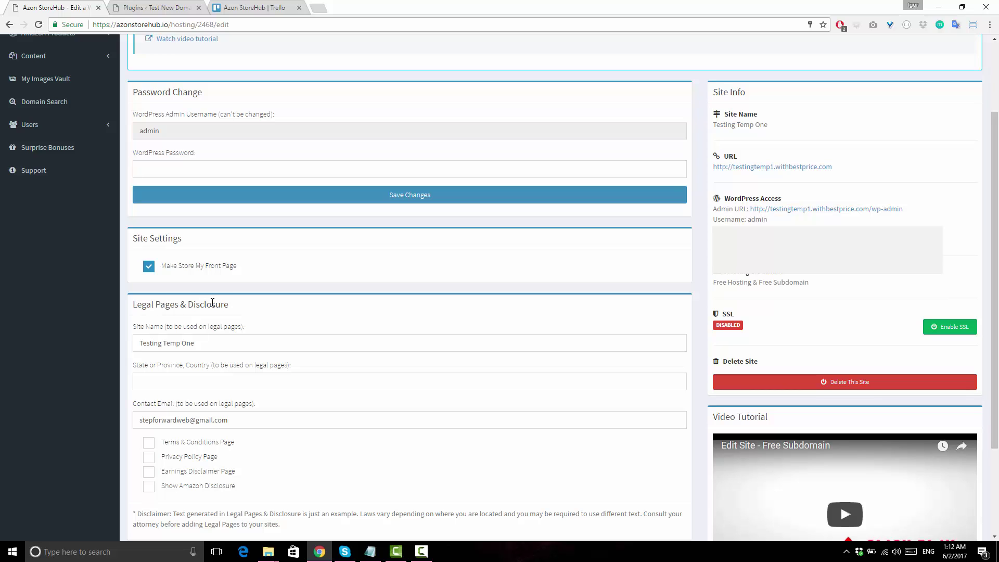
{"action": "scroll", "coordinate": [167, 304], "scroll_direction": "down", "scroll_amount": 2}
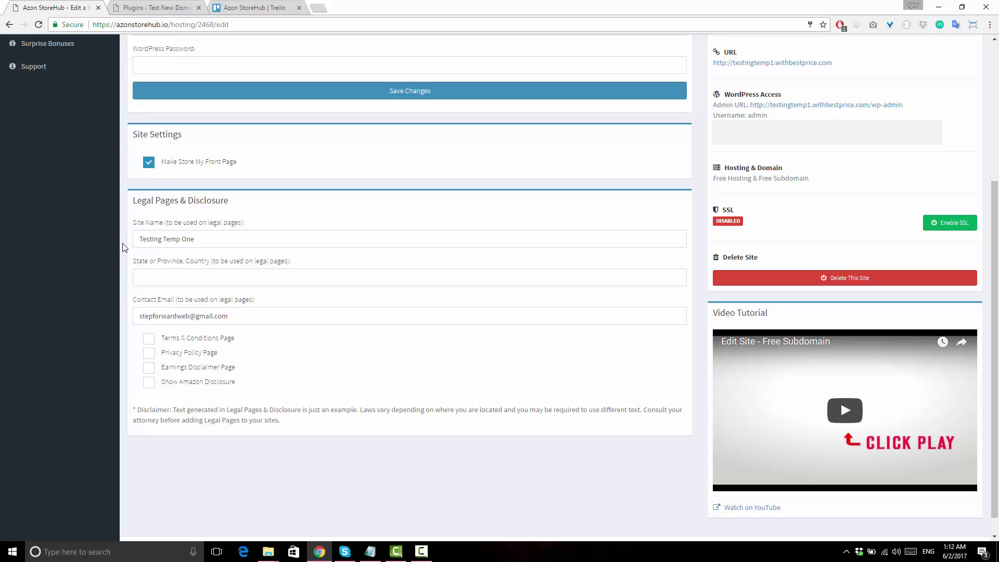
Set the state to Illinois and add a Terms & Conditions page, dismissing the Done! dialog.
{"action": "left_click_drag", "start_coordinate": [142, 238], "coordinate": [191, 239]}
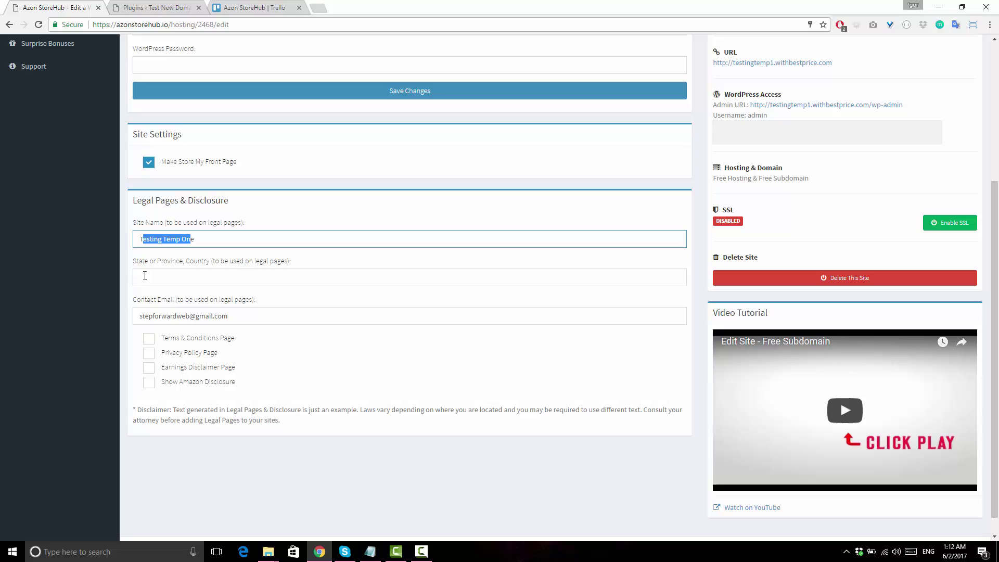
{"action": "left_click", "coordinate": [161, 275]}
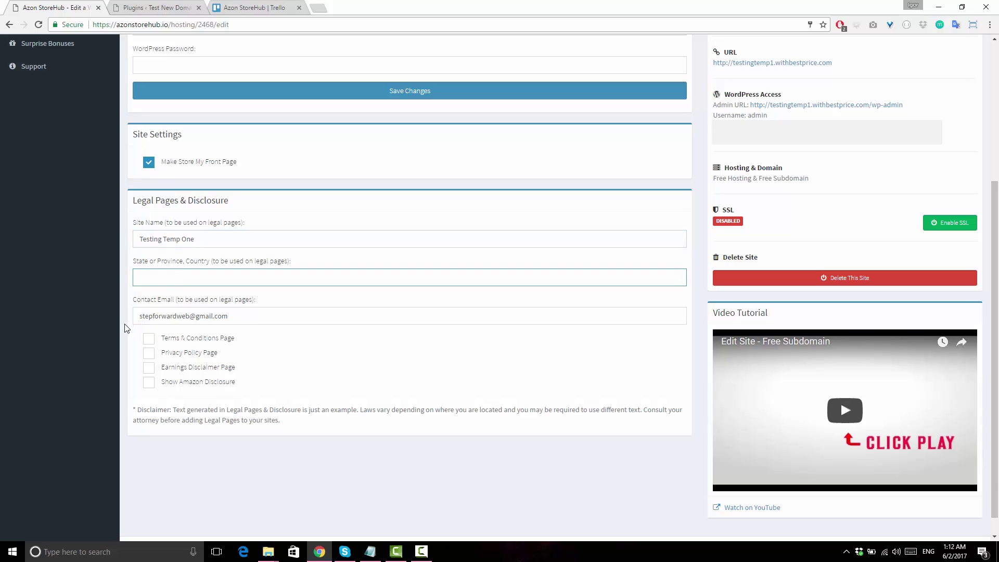
{"action": "left_click_drag", "start_coordinate": [148, 317], "coordinate": [194, 292]}
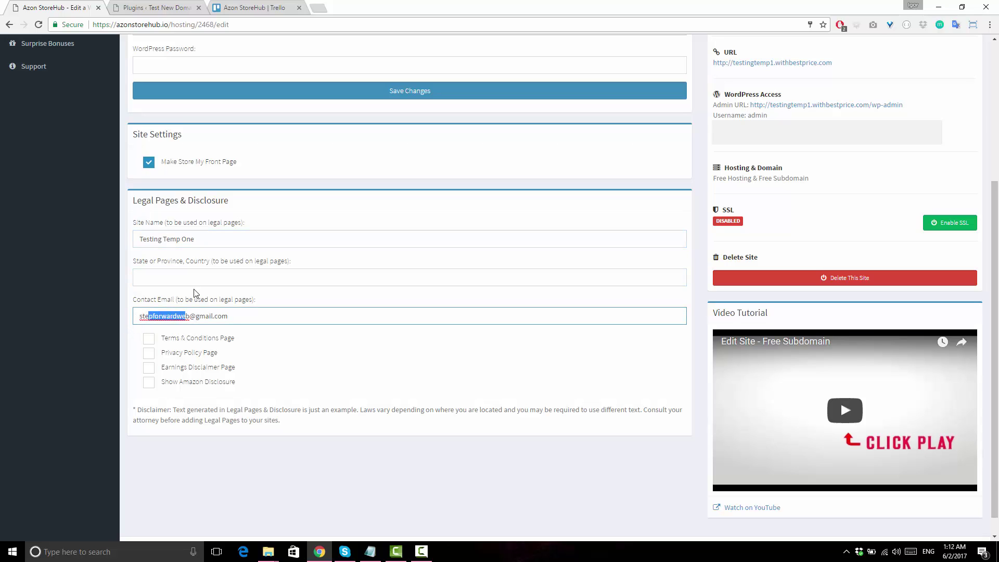
{"action": "left_click", "coordinate": [156, 277]}
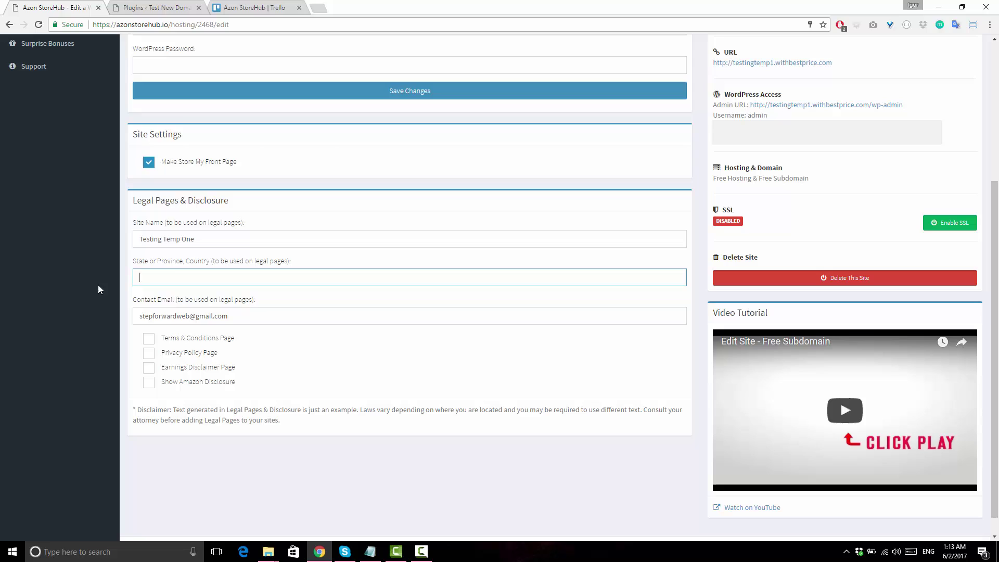
{"action": "type", "text": "Illinois"}
{"action": "left_click", "coordinate": [91, 265]}
{"action": "left_click", "coordinate": [150, 339]}
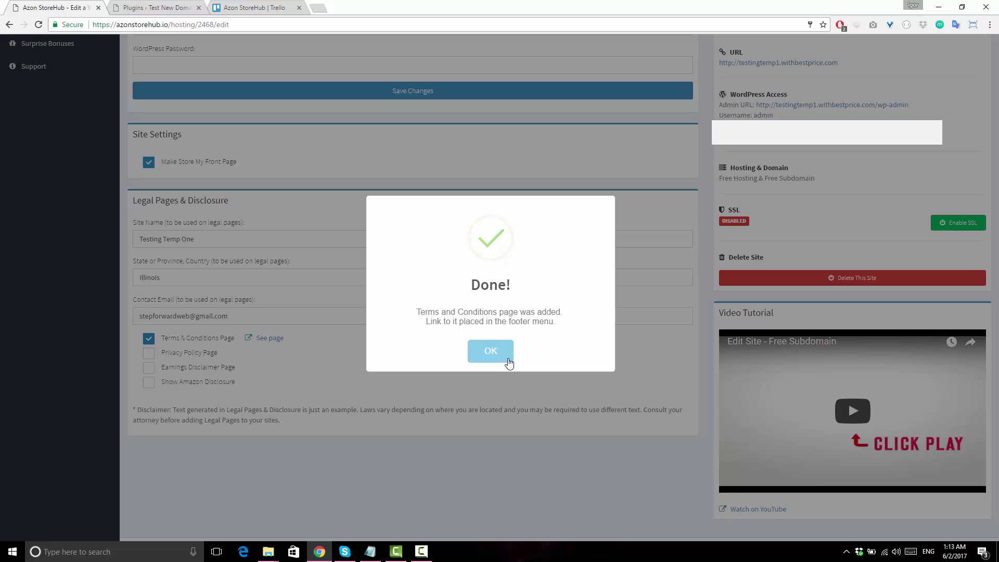
{"action": "left_click", "coordinate": [508, 363]}
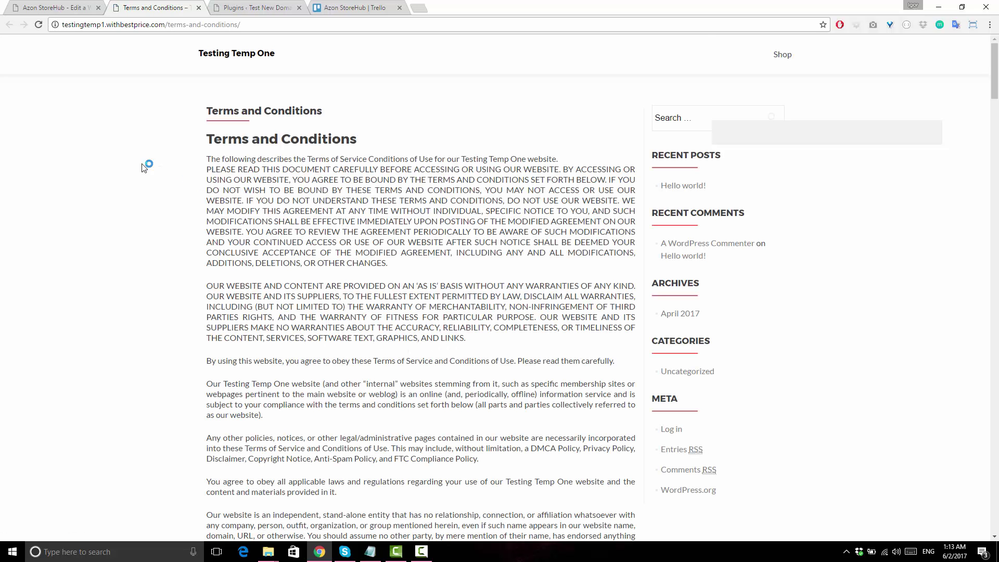
Back on the edit page, tick Show Amazon Disclosure and confirm the enabled dialog.
{"action": "left_click", "coordinate": [59, 6]}
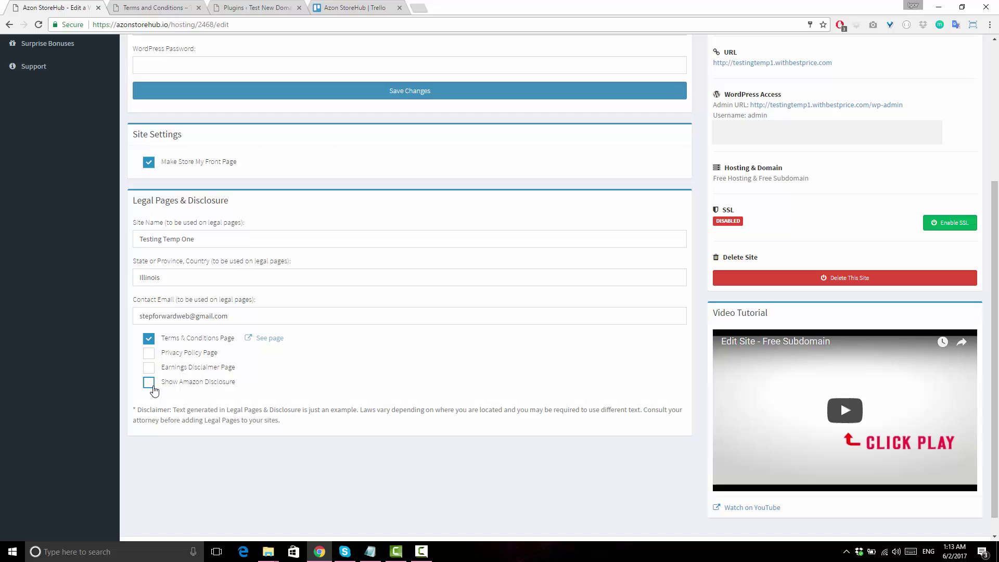
{"action": "left_click", "coordinate": [149, 384]}
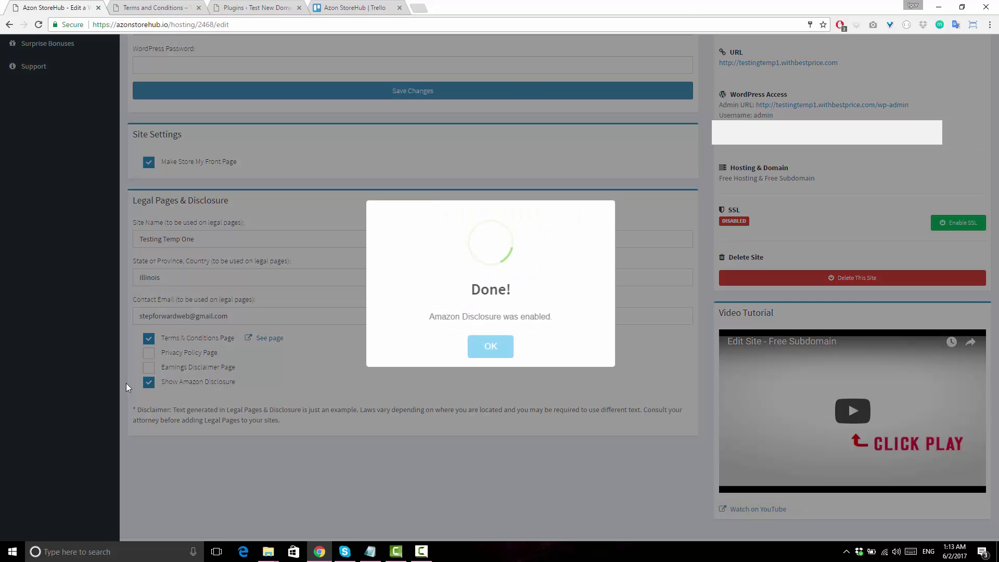
{"action": "left_click", "coordinate": [497, 348]}
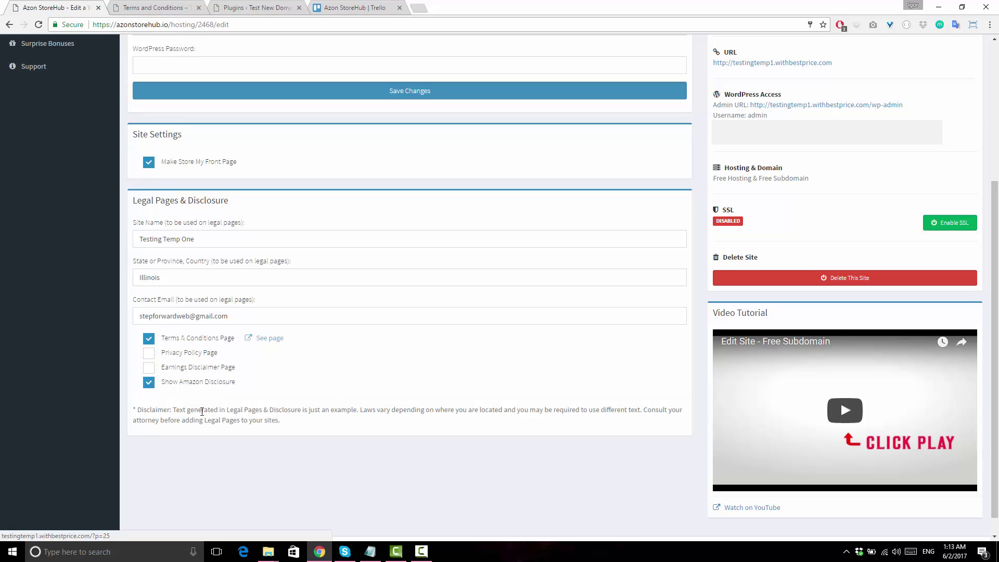
{"action": "left_click_drag", "start_coordinate": [138, 411], "coordinate": [171, 411]}
{"action": "left_click", "coordinate": [335, 446]}
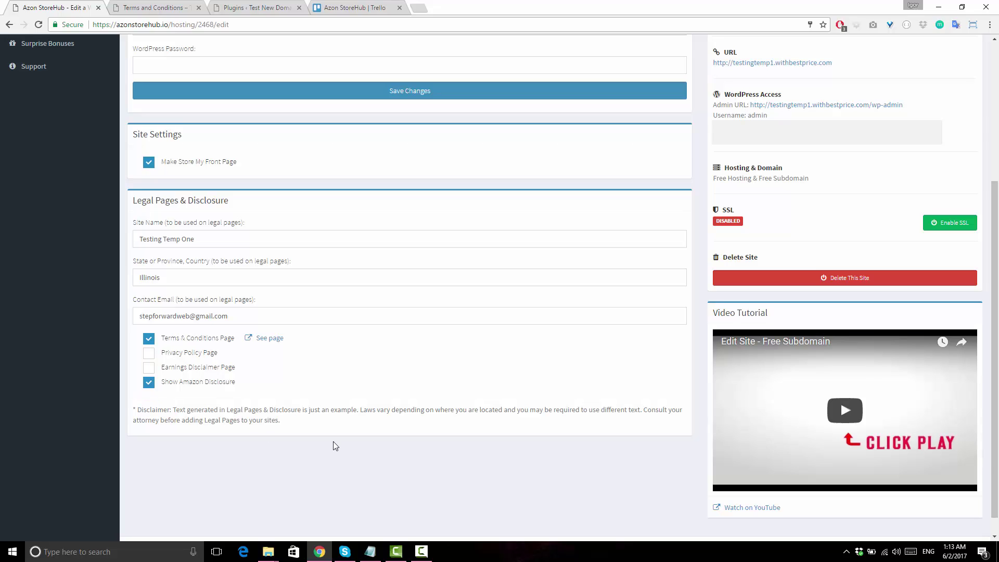